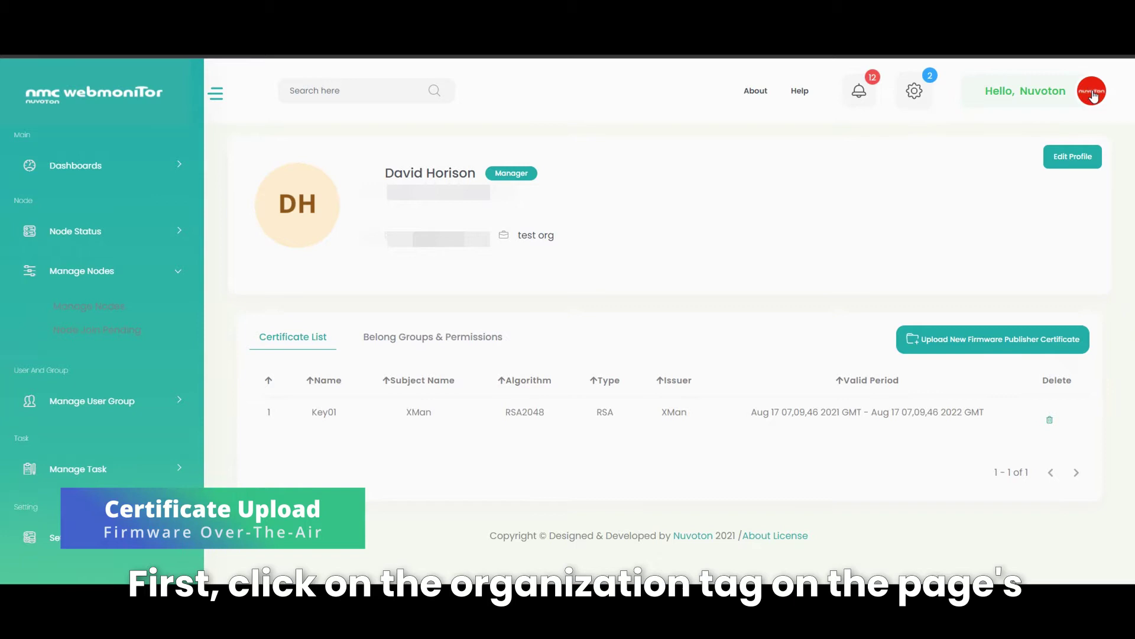
Open the user profile page from the avatar menu to see publisher certificate Key01.
click(1088, 96)
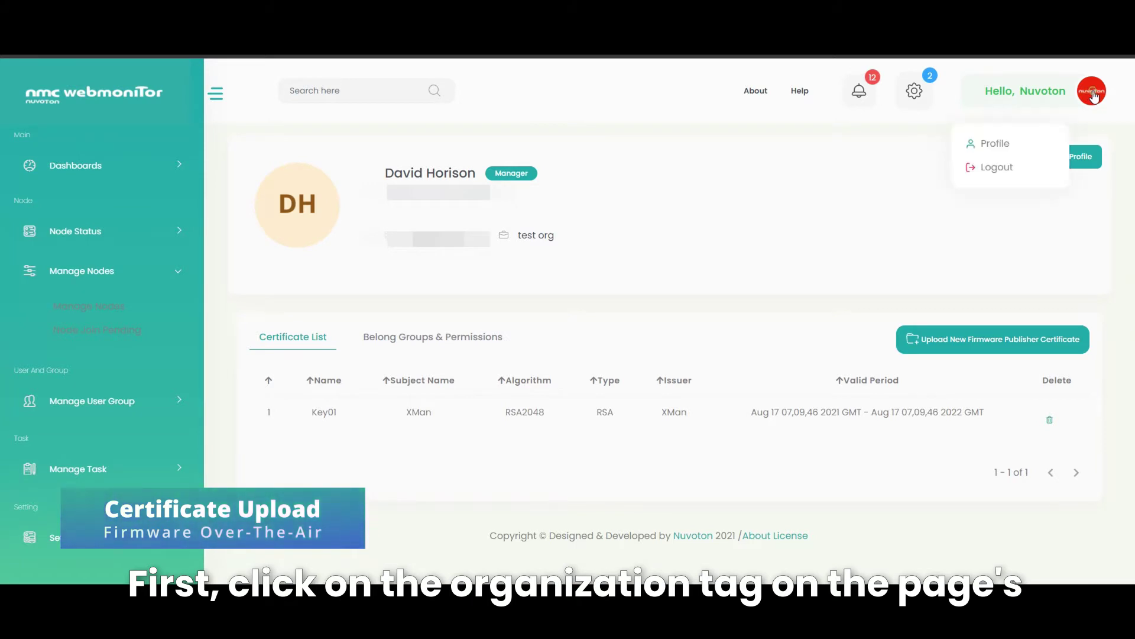
click(1018, 146)
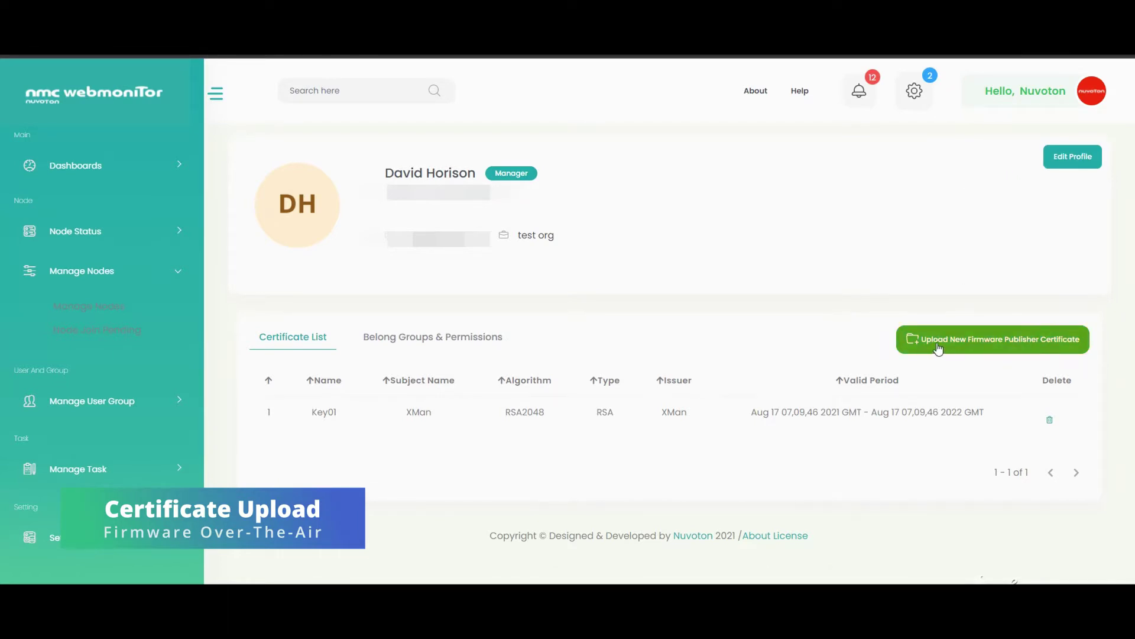
Open the Upload New Firmware Publisher Certificate dialog from the profile page.
click(1003, 348)
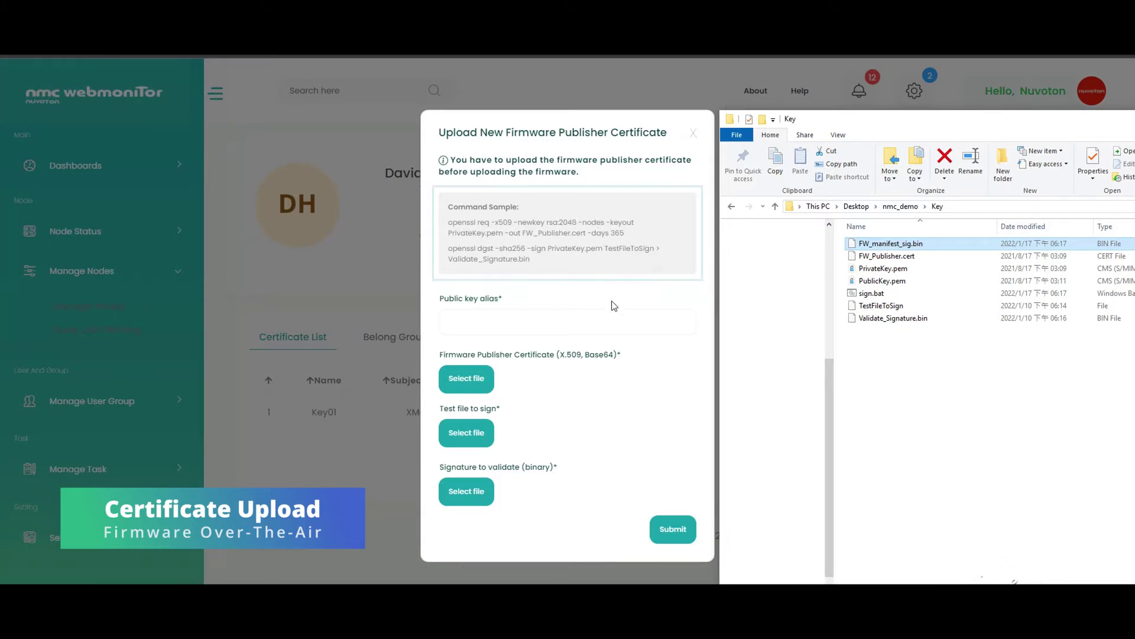
Enter alias Key2 and attach FW_Publisher.cert, TestFileToSign and Validate_Signature.bin.
click(584, 325)
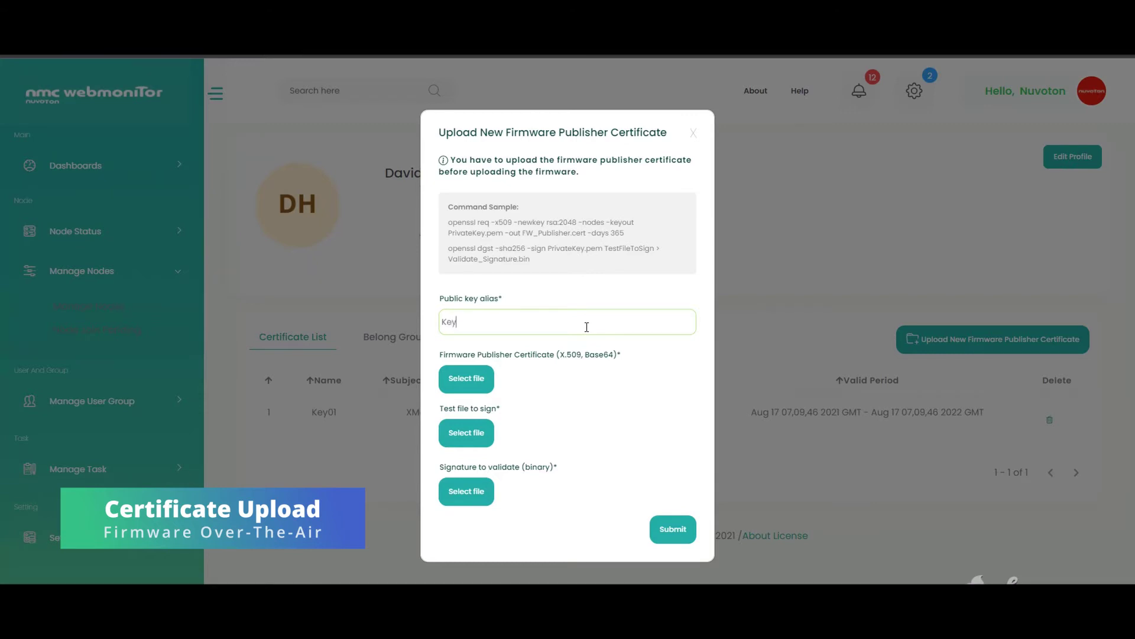
click(466, 378)
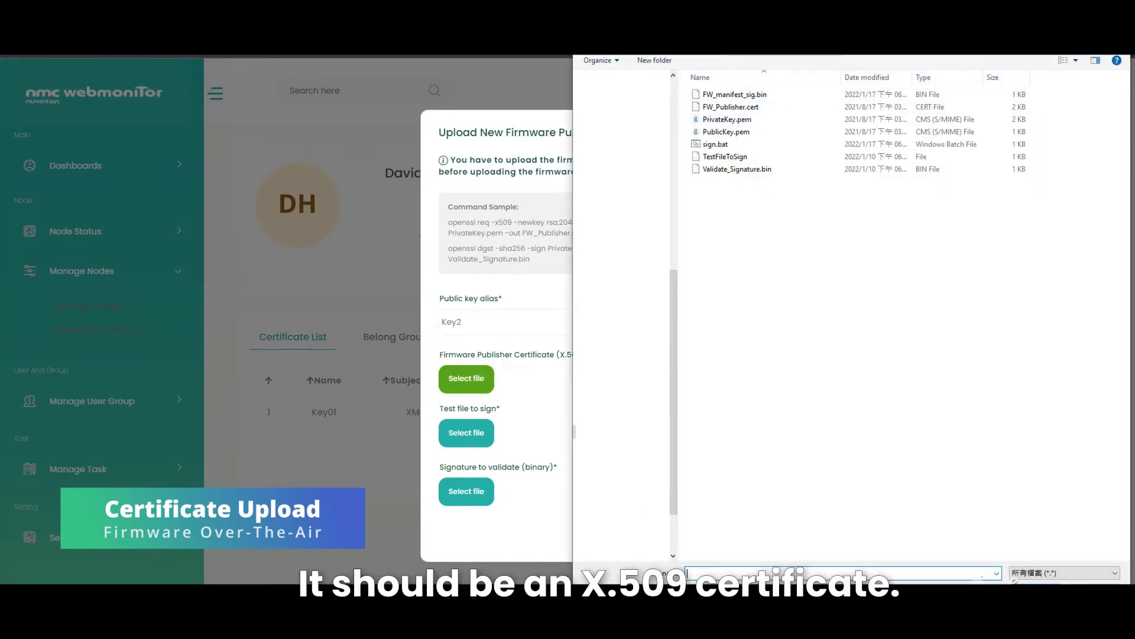
drag(749, 30, 843, 68)
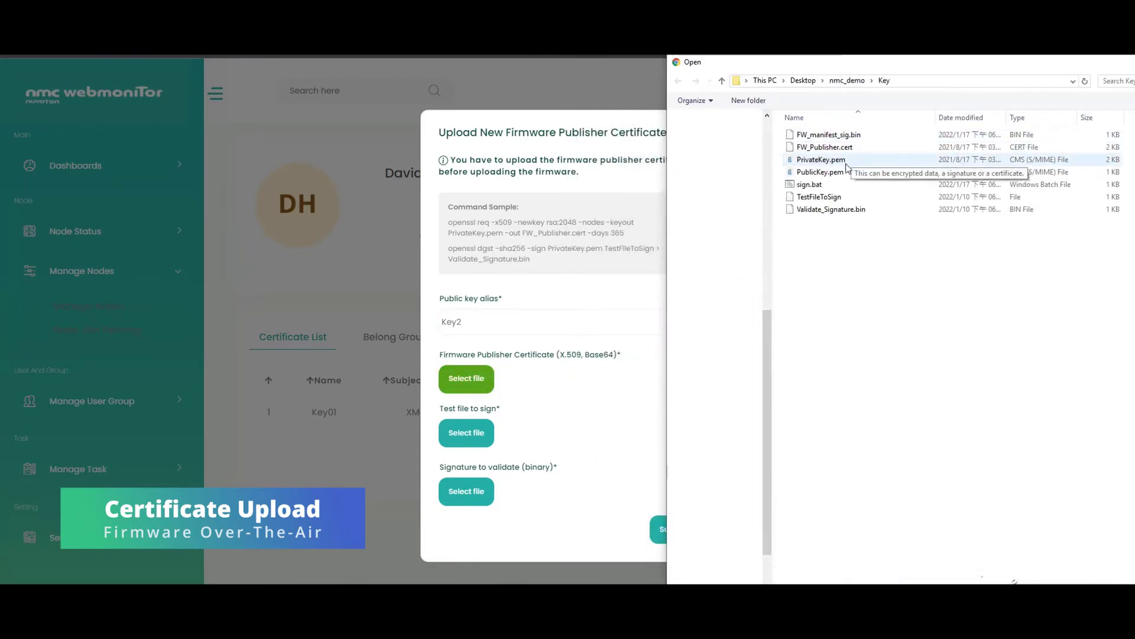
double_click(822, 144)
click(465, 436)
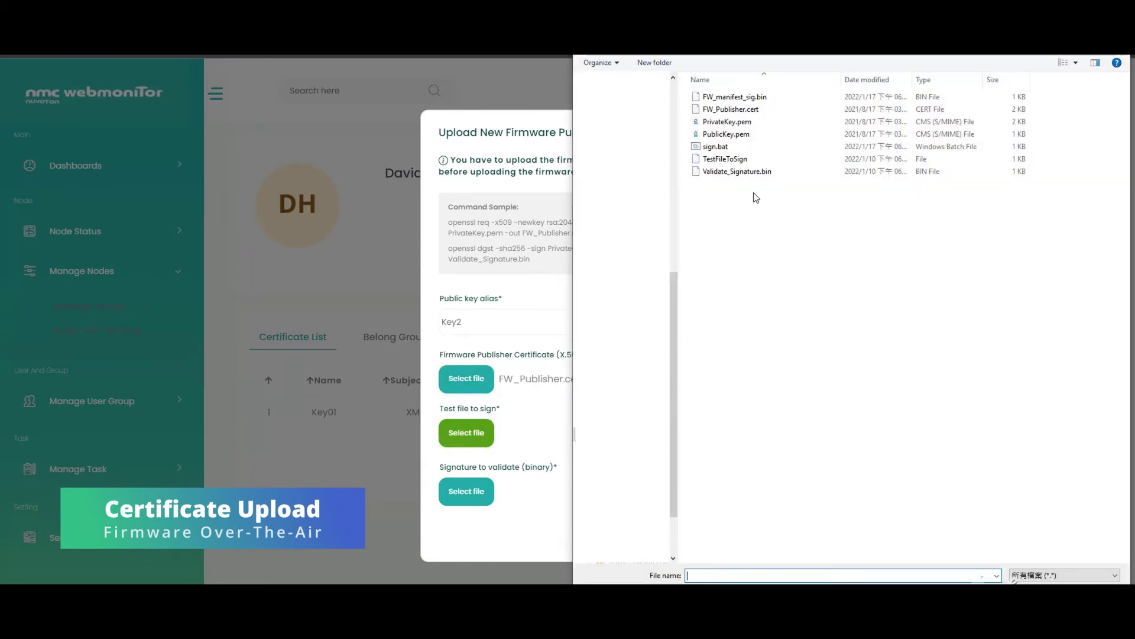
double_click(751, 159)
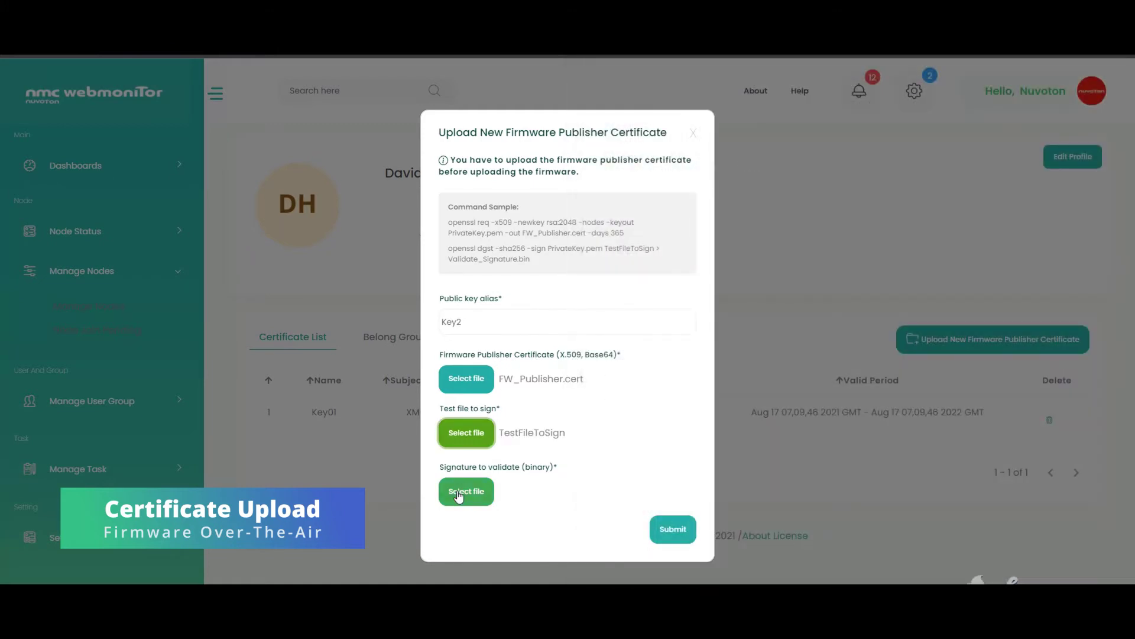
click(460, 493)
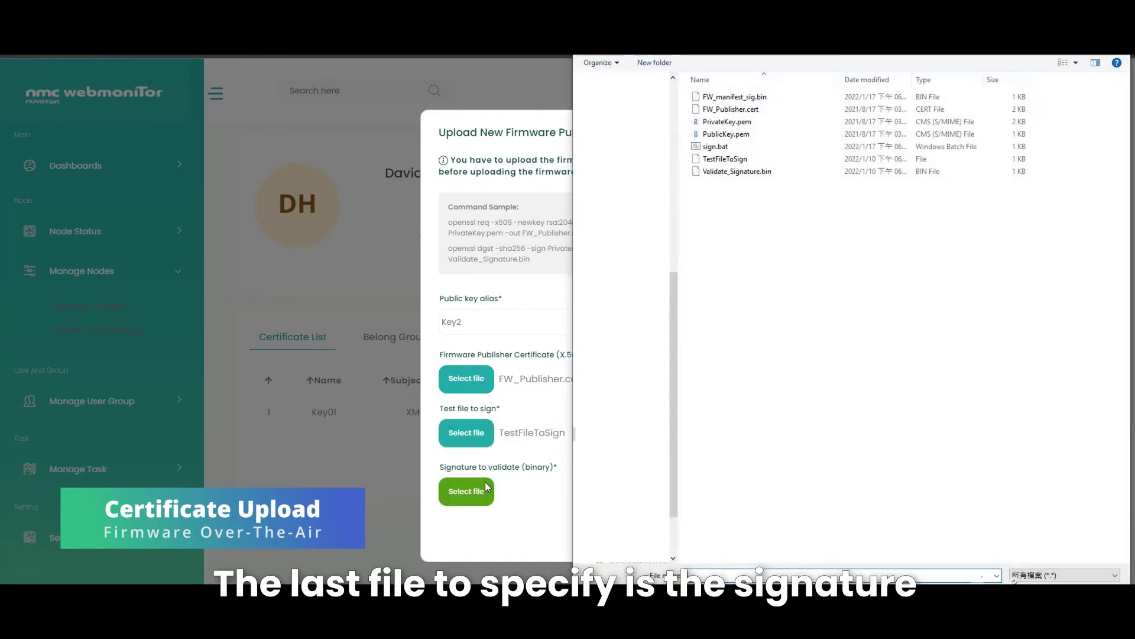
double_click(745, 175)
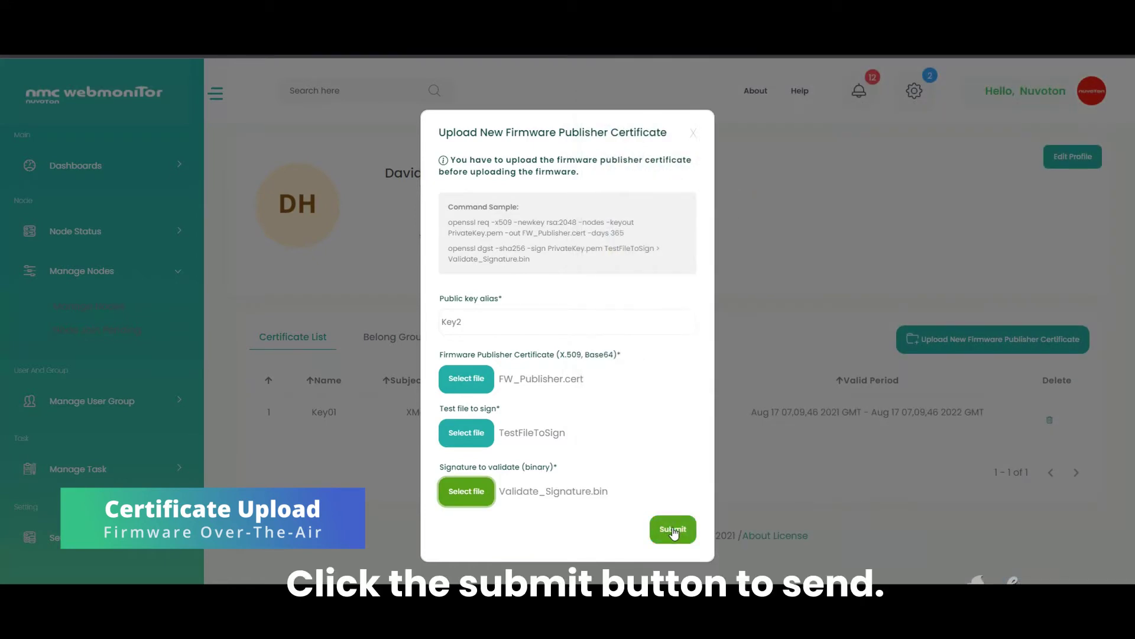
Submit the Key2 certificate and dismiss the Success message.
click(673, 530)
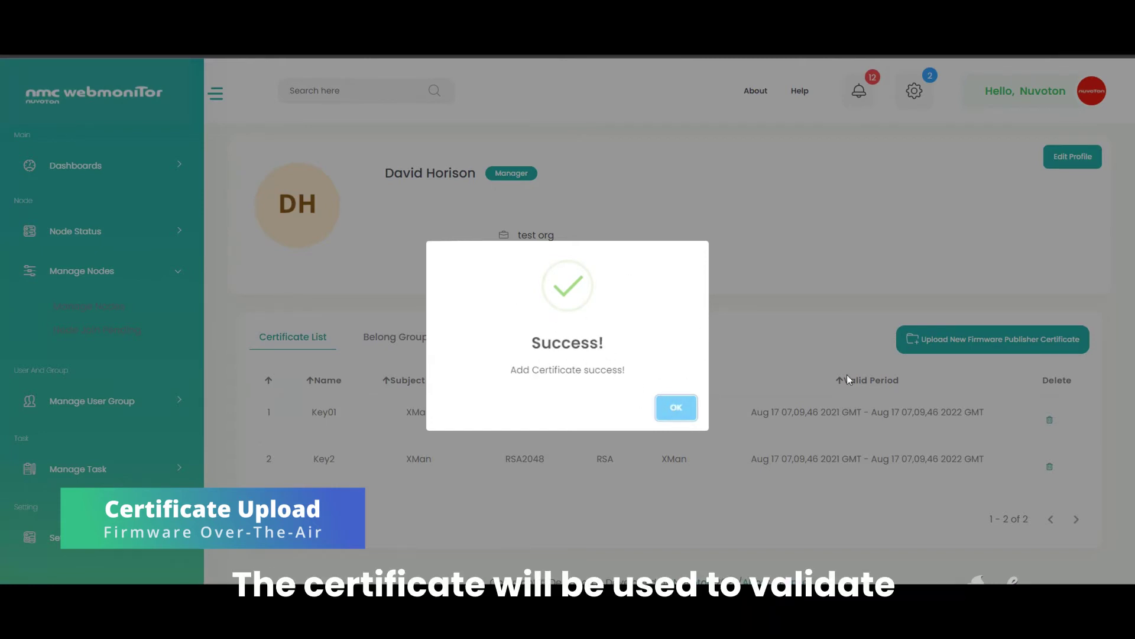
click(673, 414)
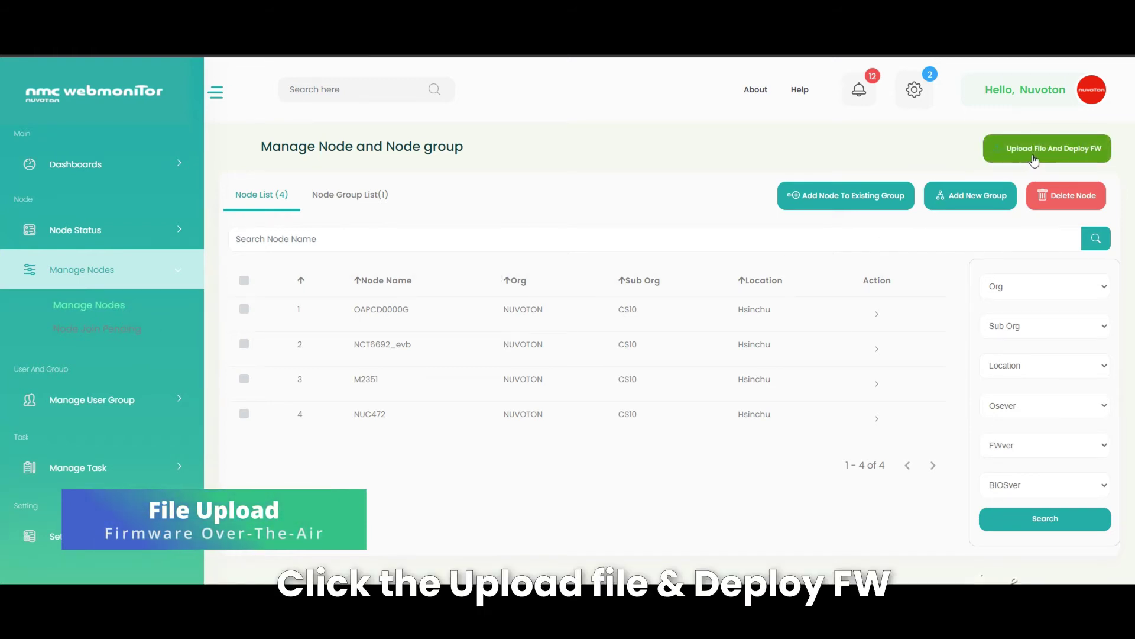
Start a firmware upload with alias File05, WebMon_NCT6692D_eSIO_Signed.bin and target NCT6692_EVB.
click(1070, 154)
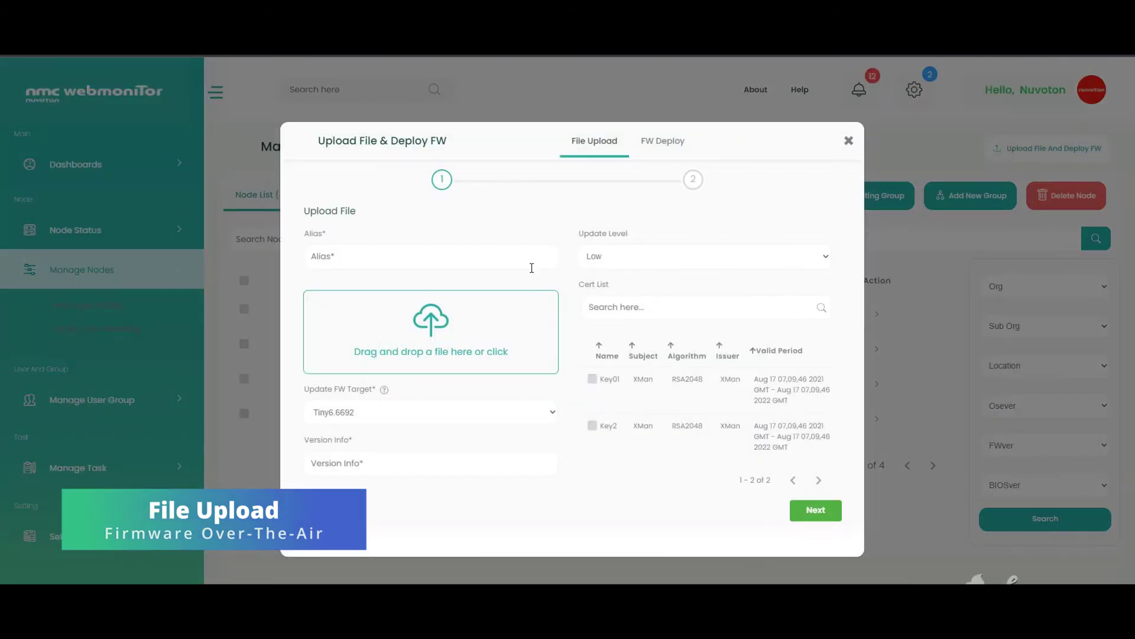
click(523, 257)
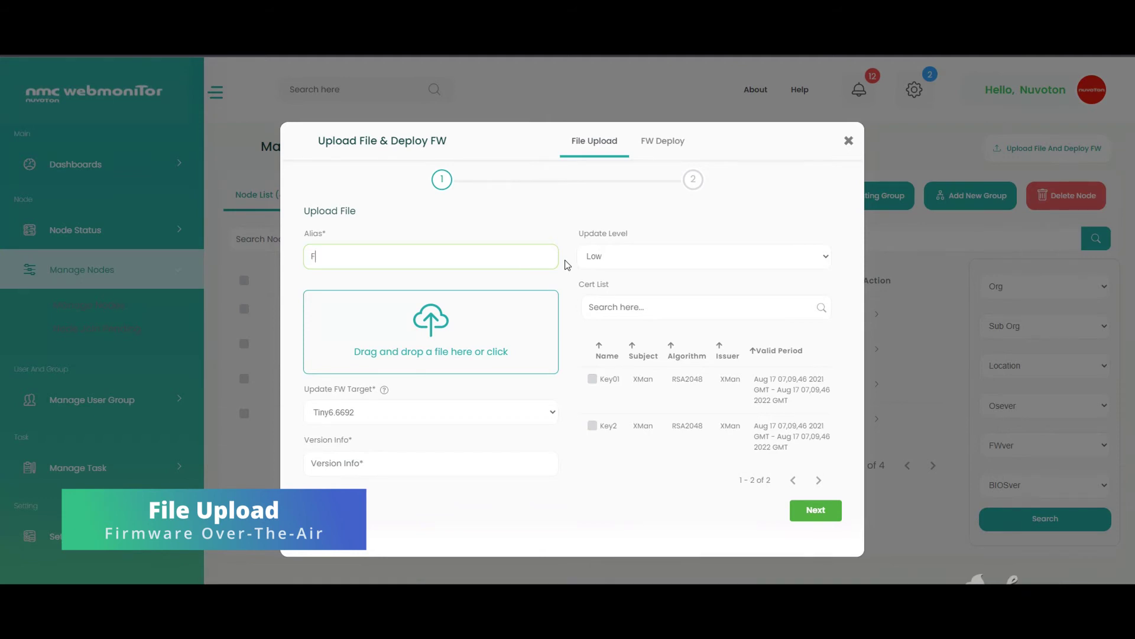
text(File05)
click(428, 324)
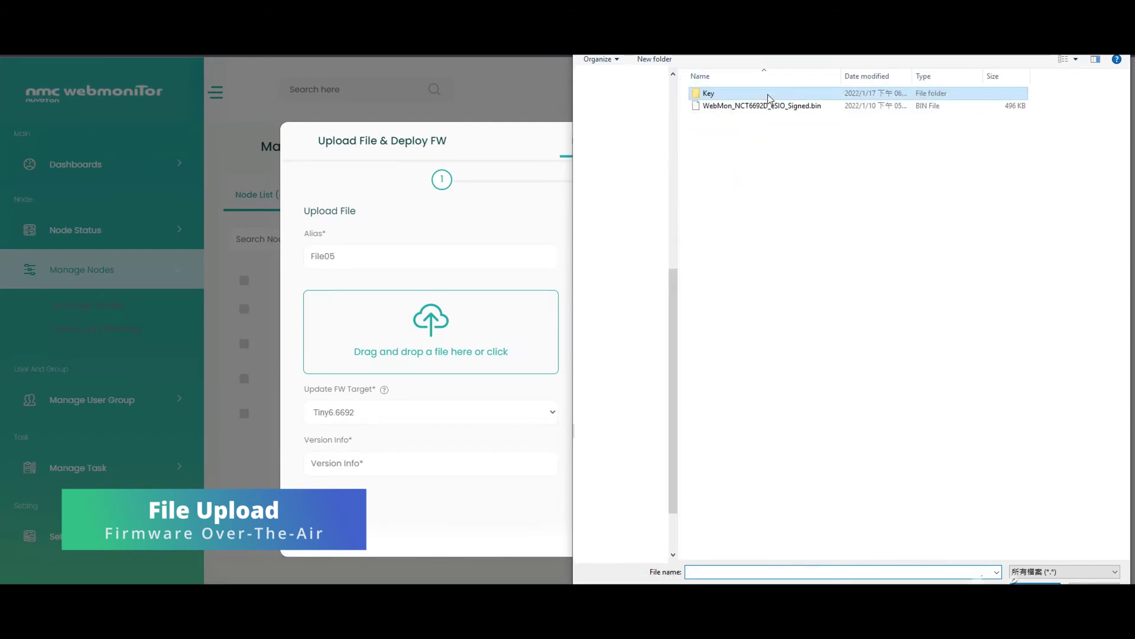
double_click(769, 104)
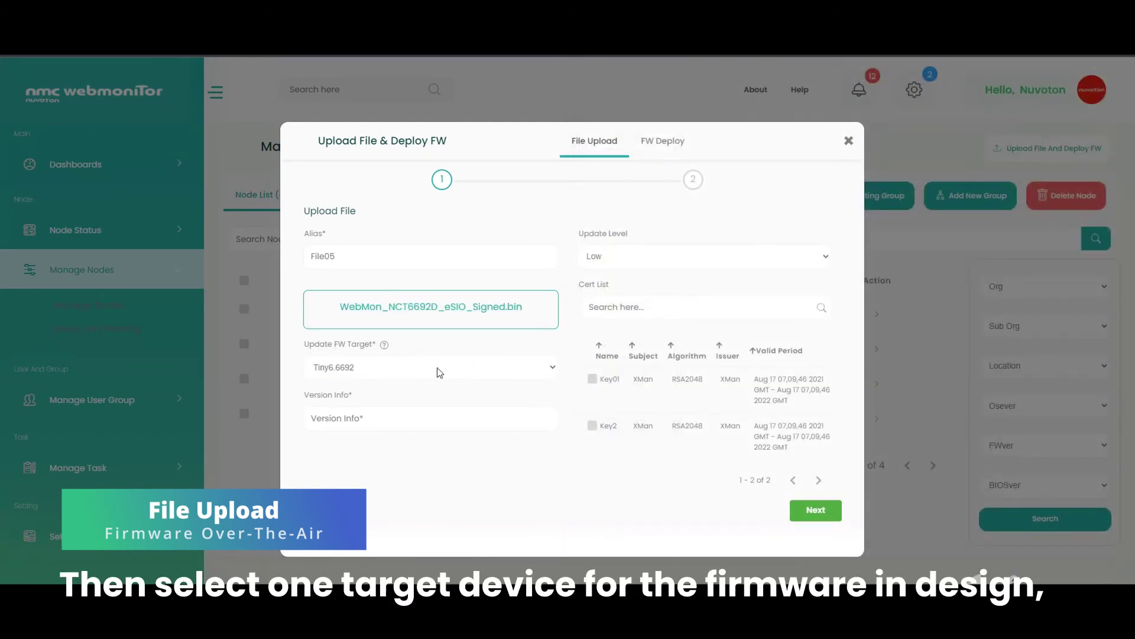
click(439, 372)
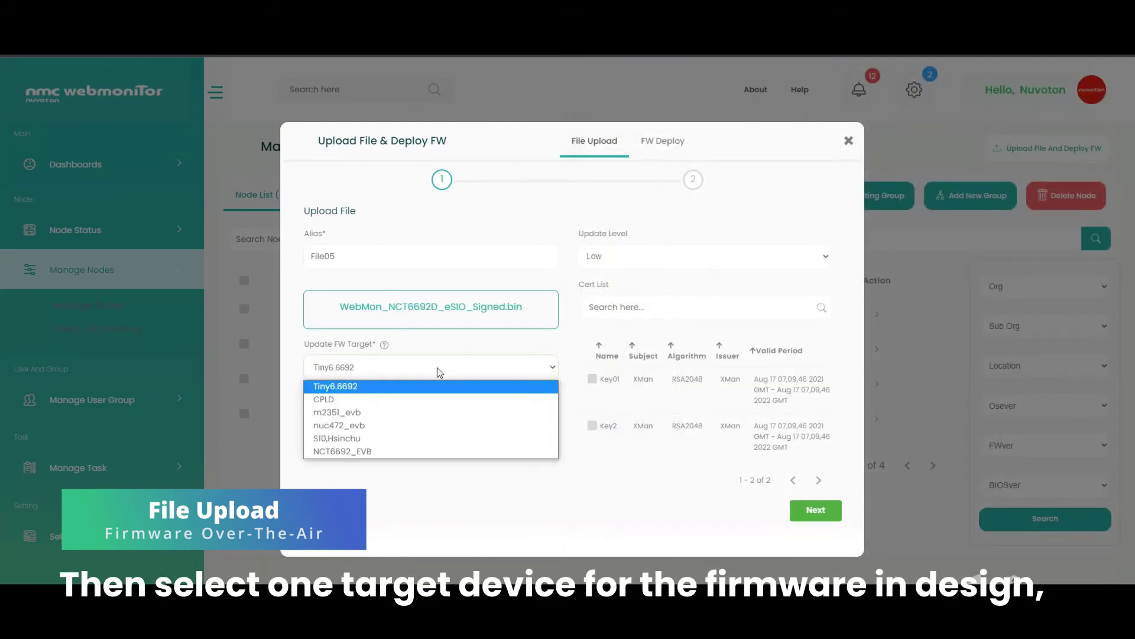
click(392, 453)
Set version 1.0 and update level High, and attach the Key2 certificate.
click(387, 425)
text(1)
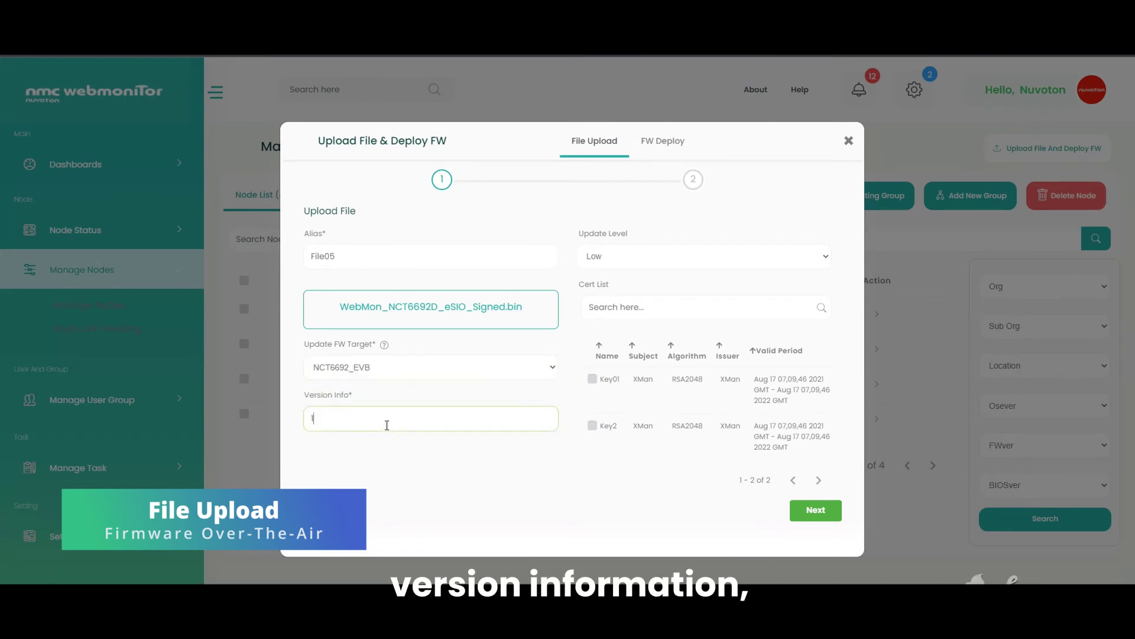
text(.0)
click(629, 255)
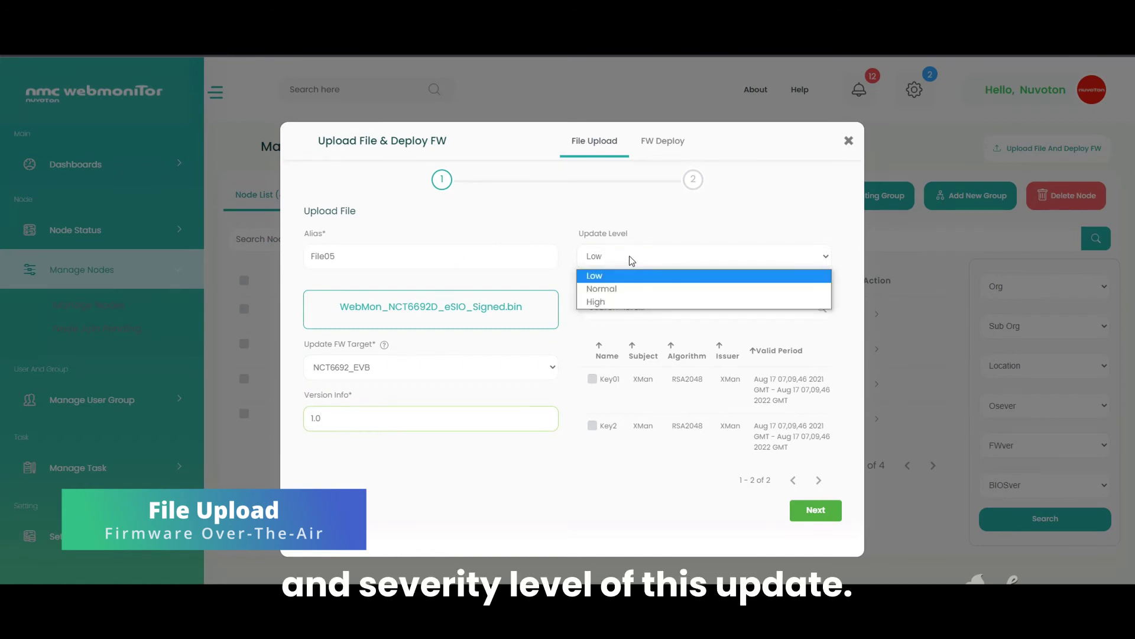
click(621, 299)
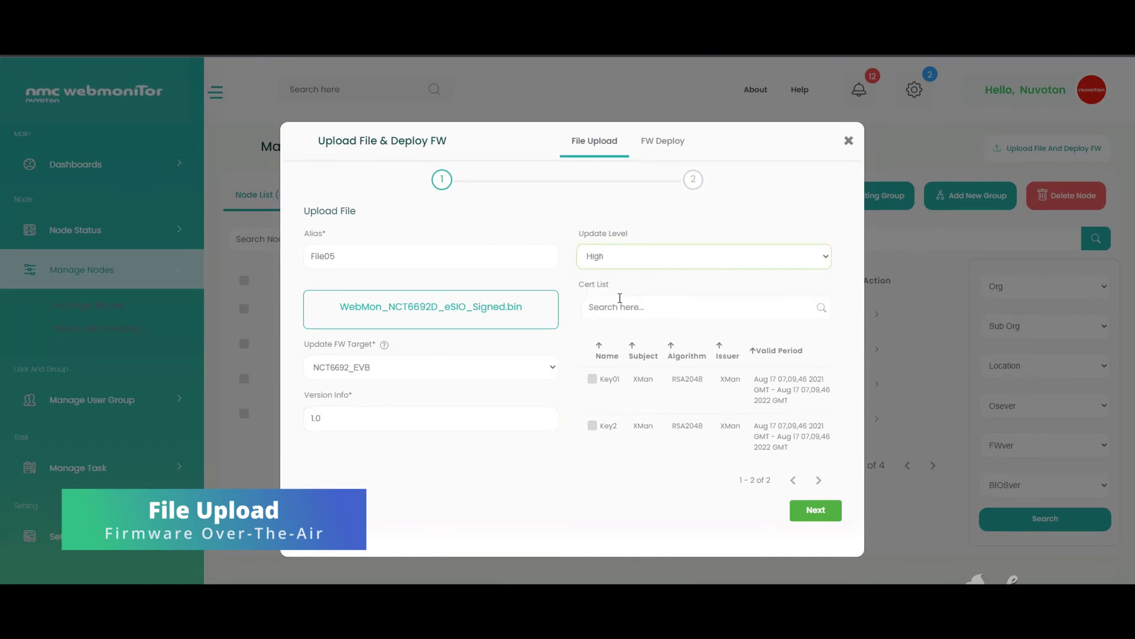
click(598, 426)
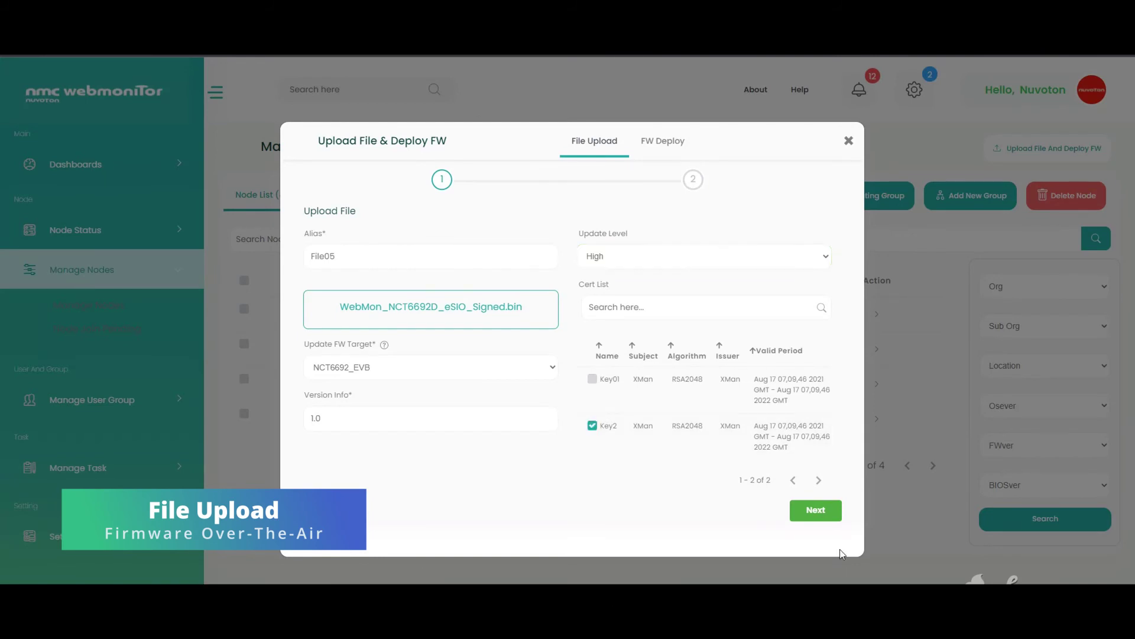
Continue to Manifest To Sign and save FW_manifest.bin into the Key folder.
click(816, 510)
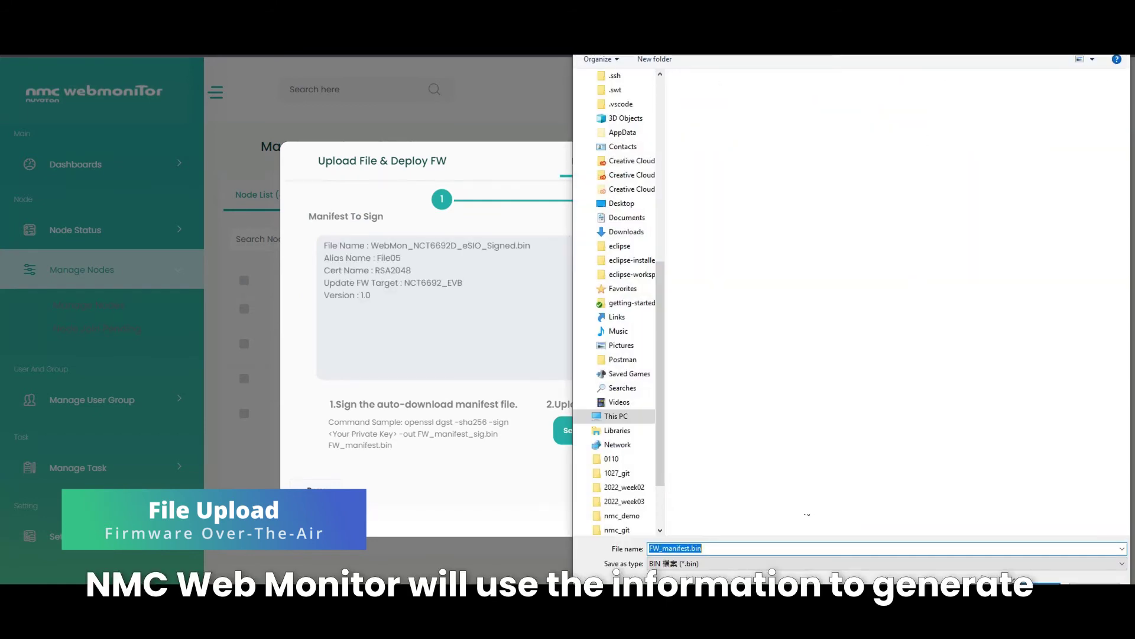
scroll(621, 260, up, 6)
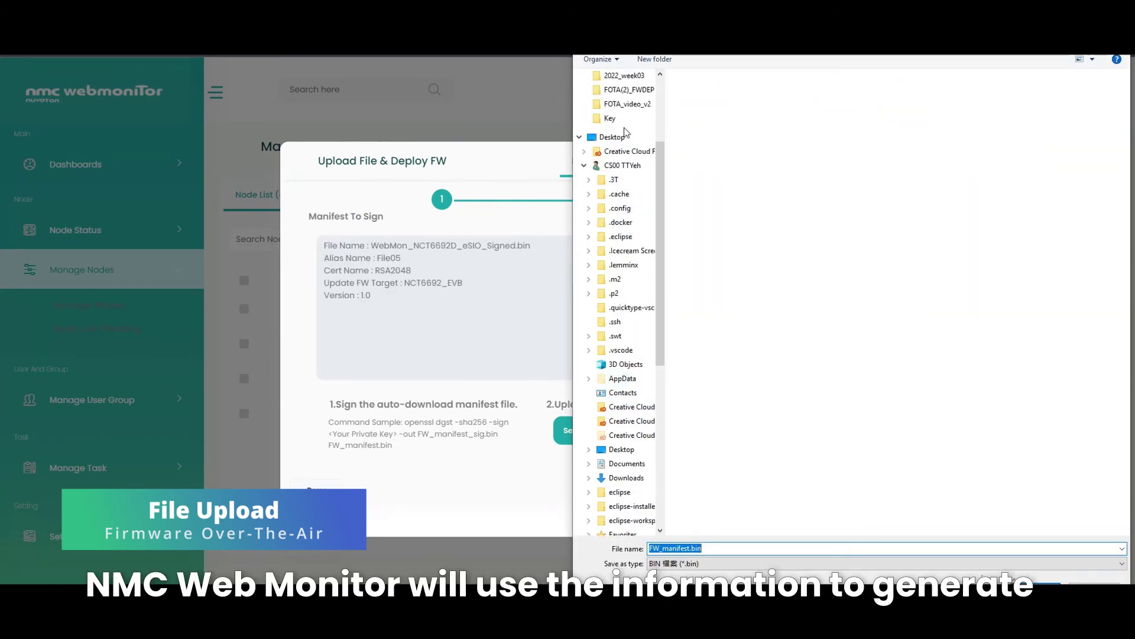
scroll(625, 132, up, 3)
click(652, 100)
scroll(651, 101, down, 6)
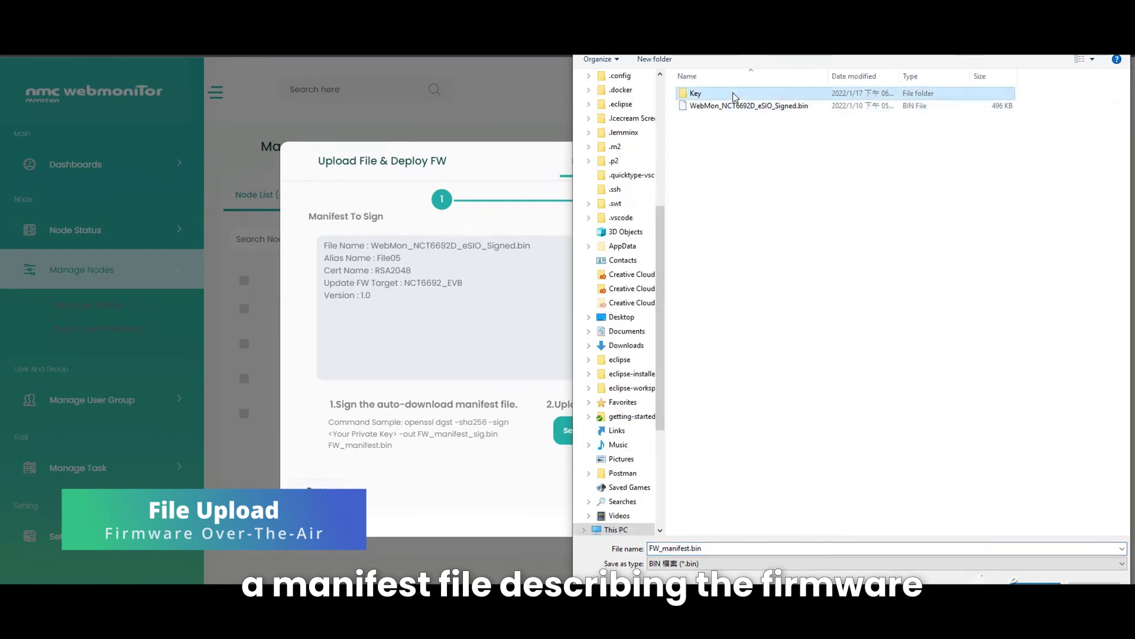
click(1036, 590)
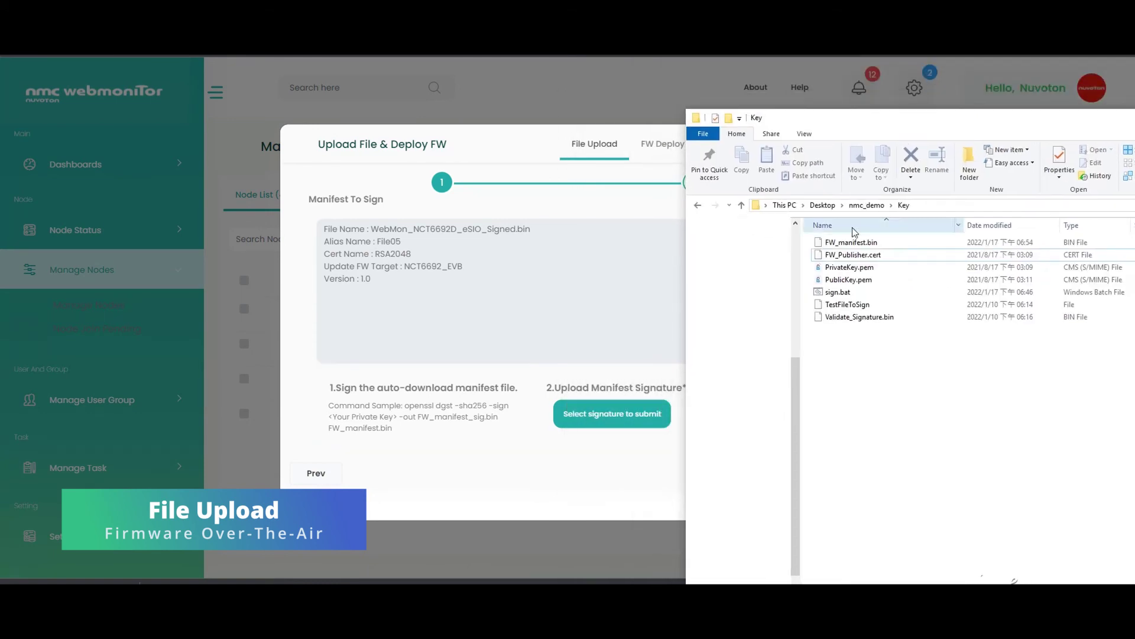
Run sign.bat to generate FW_manifest_sig.bin, then bring up the signature file chooser.
click(854, 293)
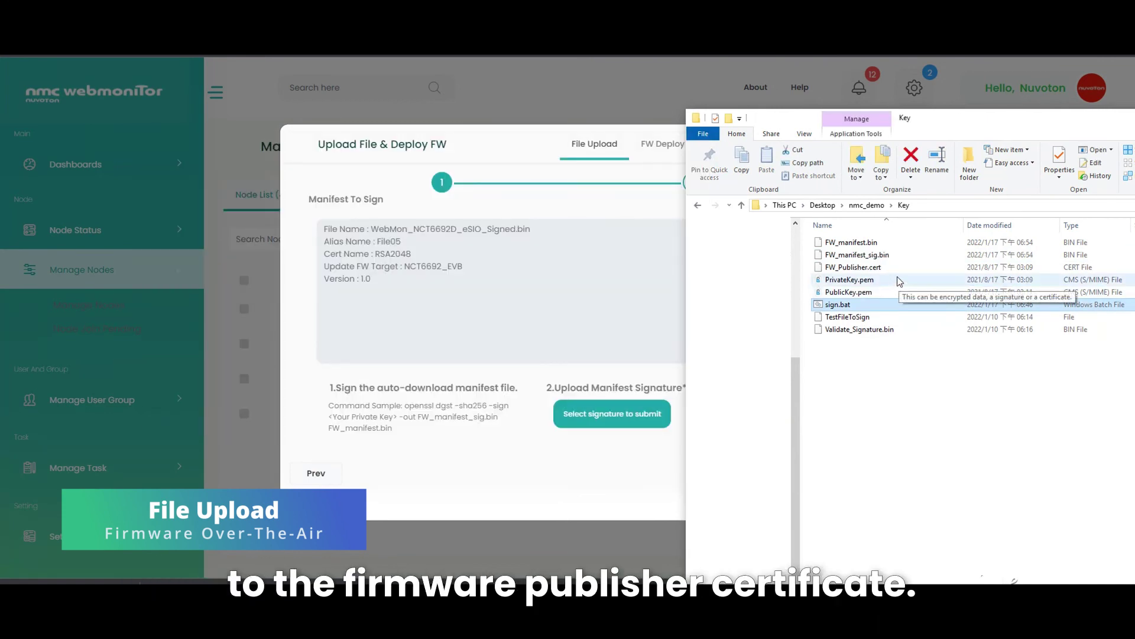
click(603, 414)
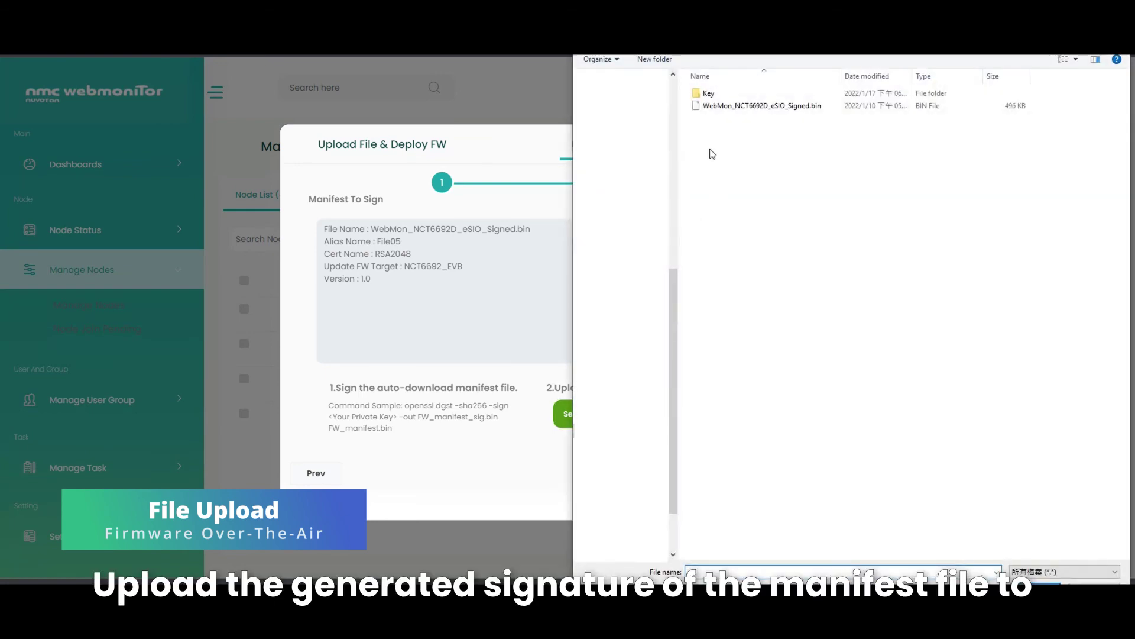
Upload FW_manifest_sig.bin from the Key folder as the signature and proceed to FW Deploy.
double_click(725, 94)
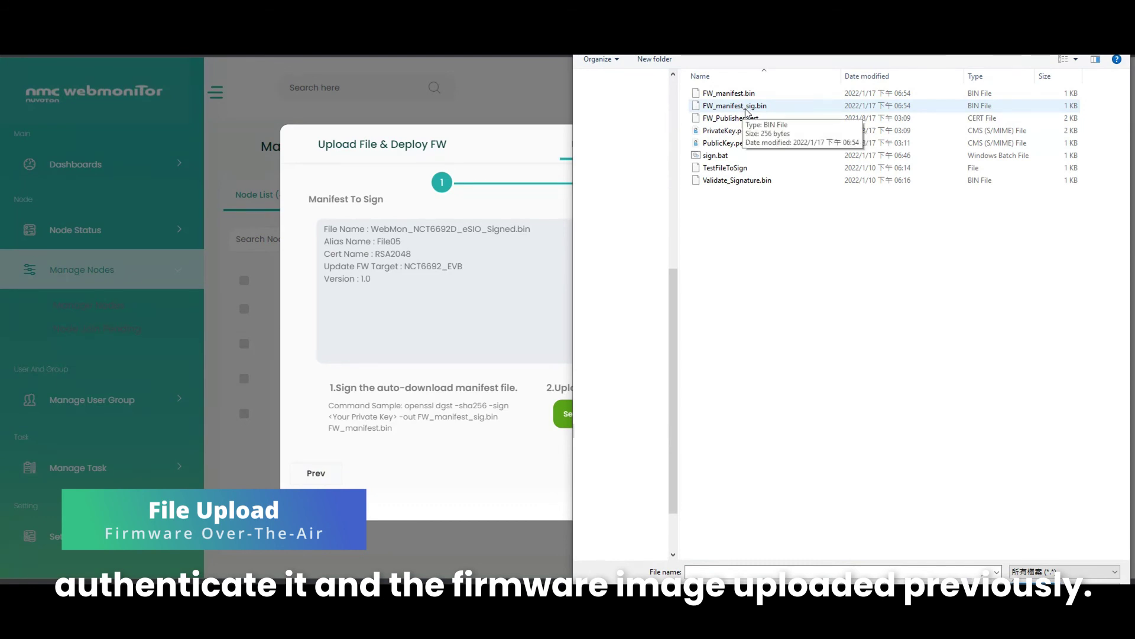
double_click(744, 108)
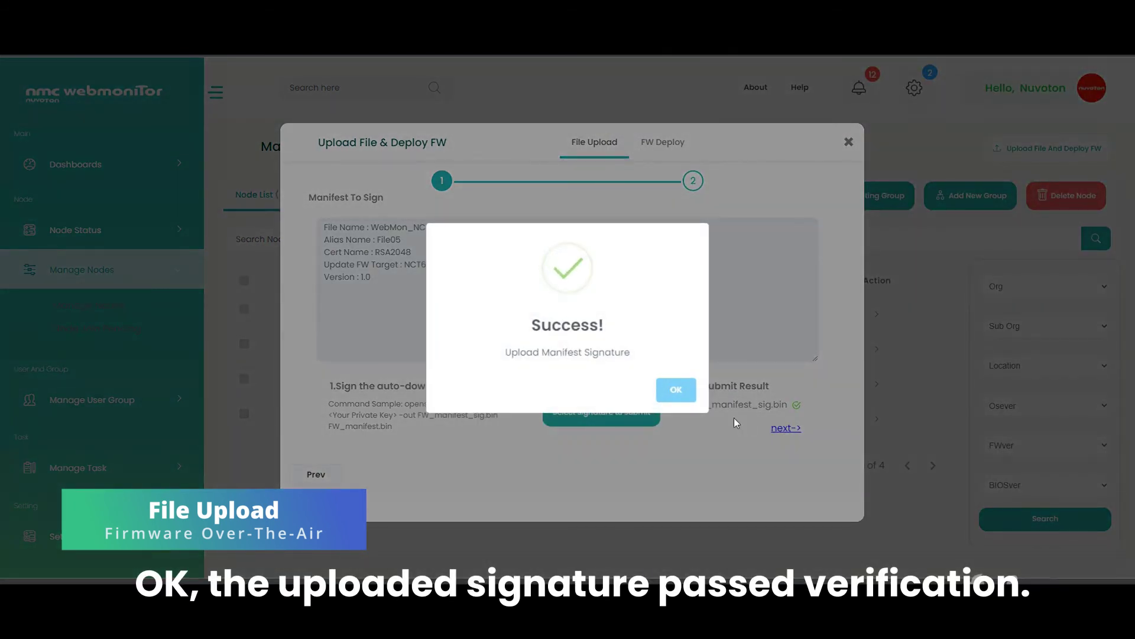
click(677, 390)
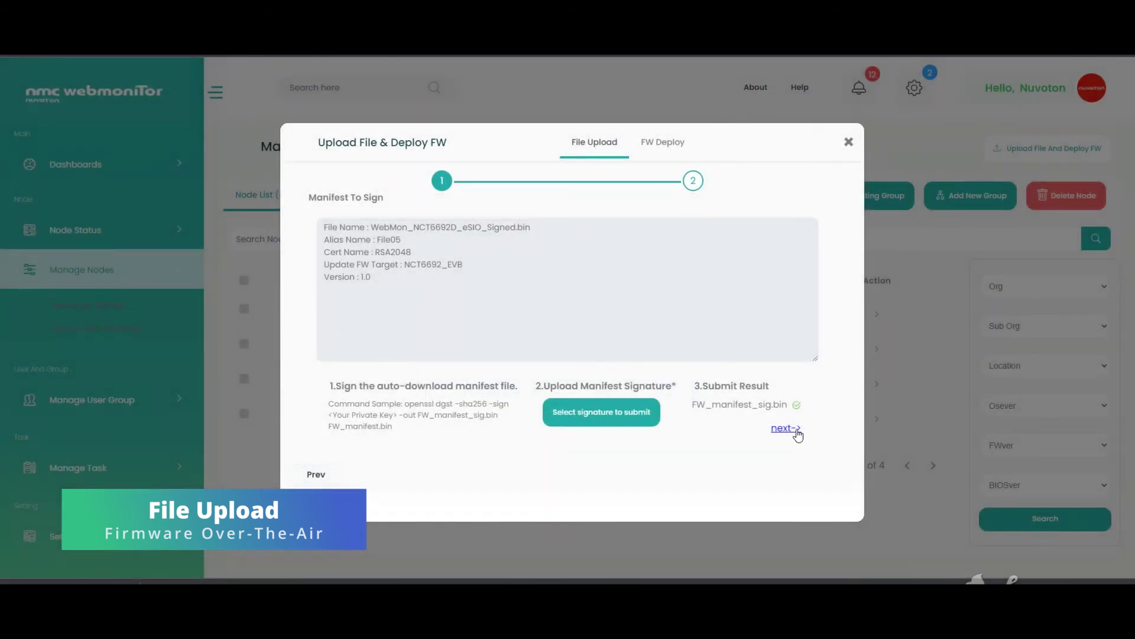
click(797, 431)
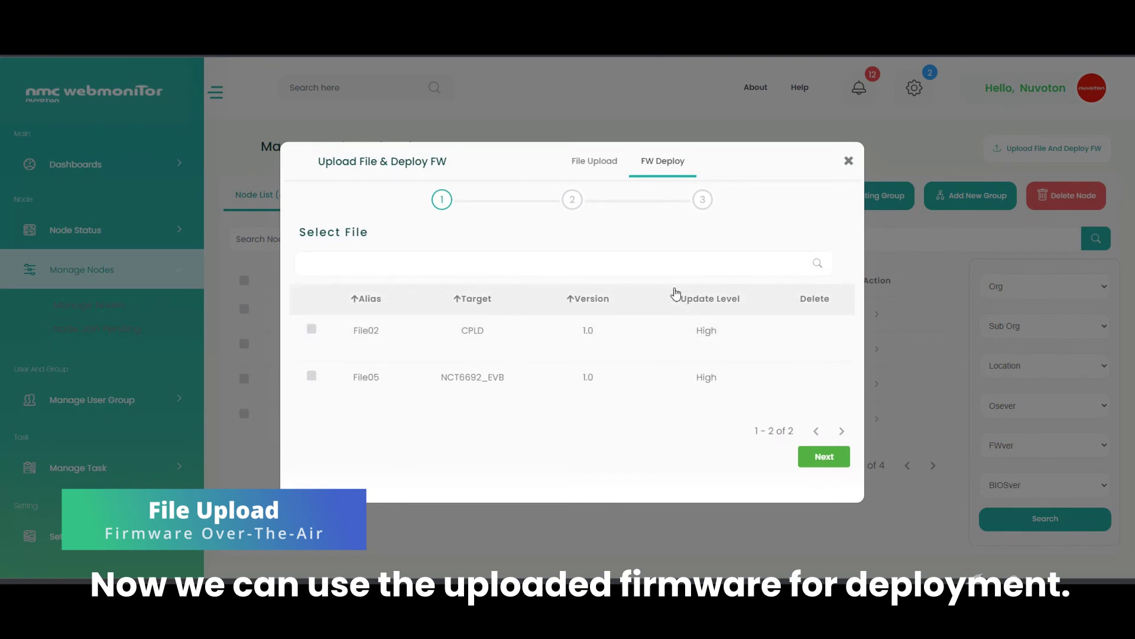